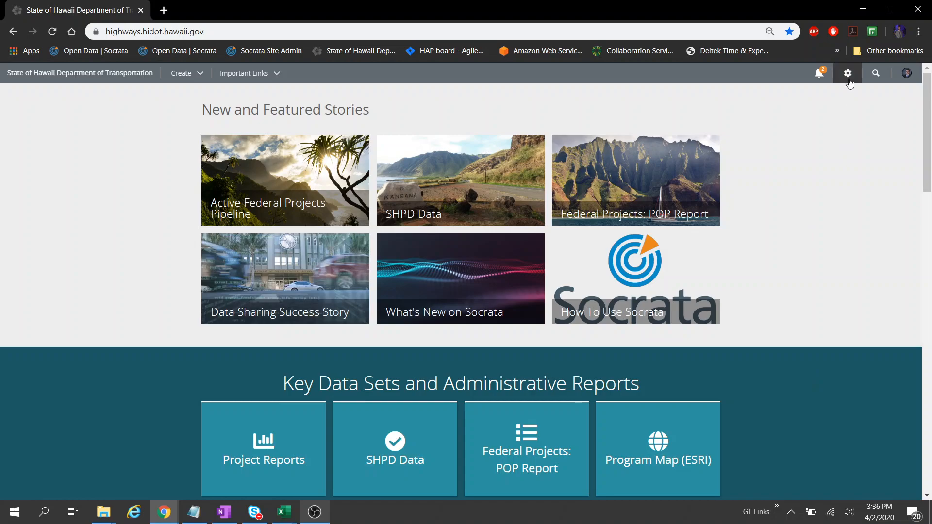
- Find the HDOT Highway Revenues dataset among the site's administration assets and open it
click(847, 73)
click(842, 115)
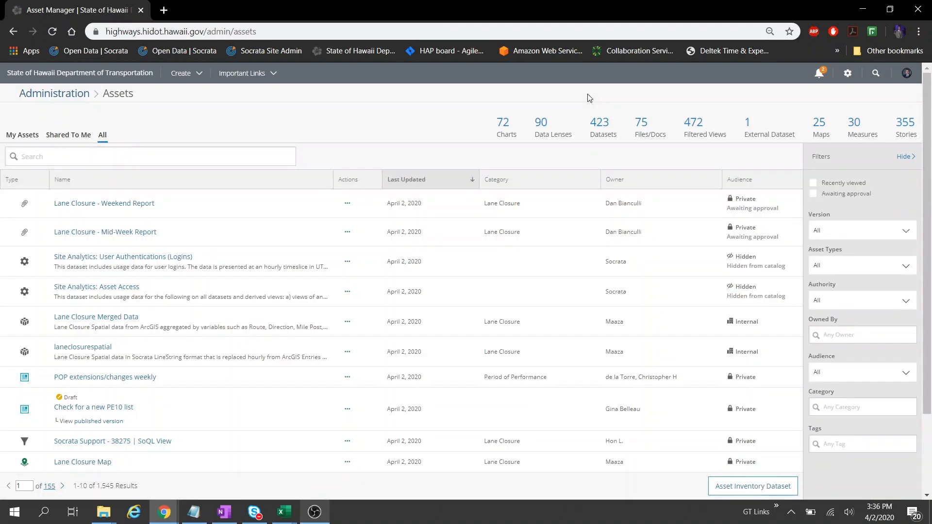
click(259, 159)
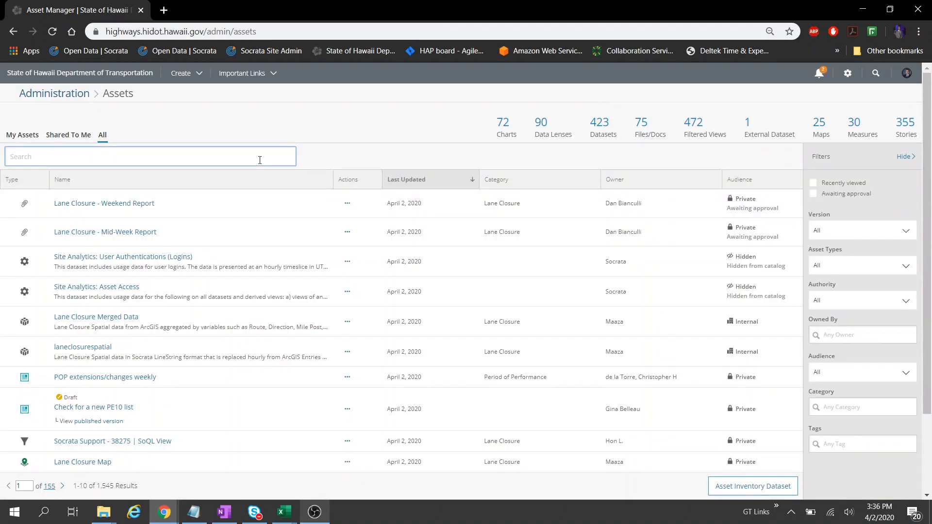
text(hdot highways)
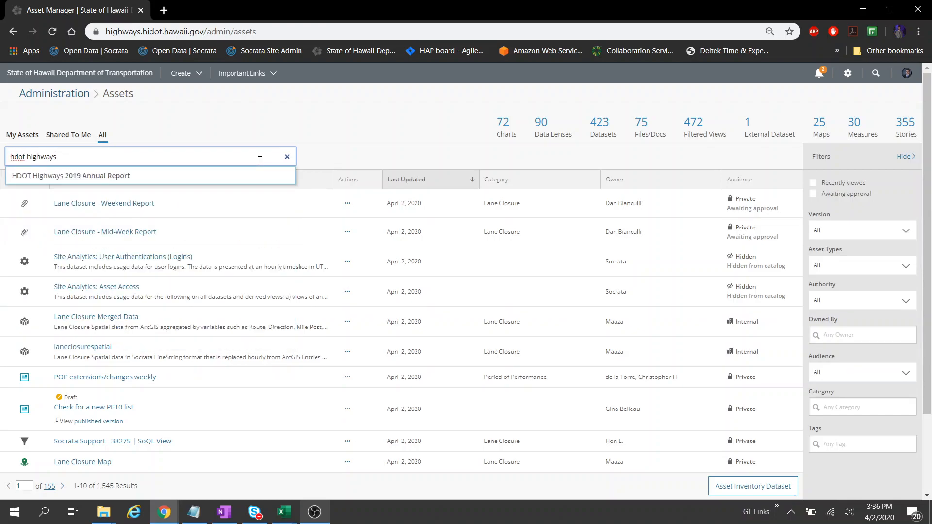
key(BackSpace)
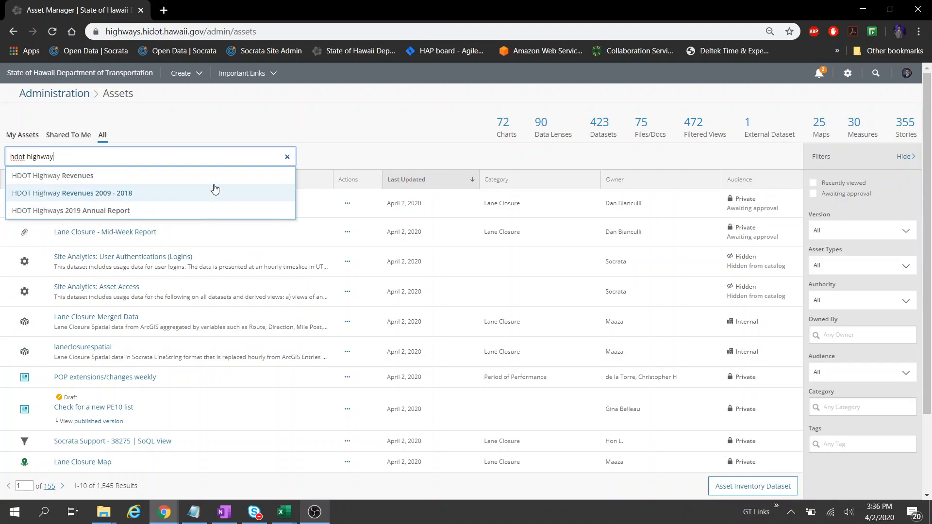
click(214, 180)
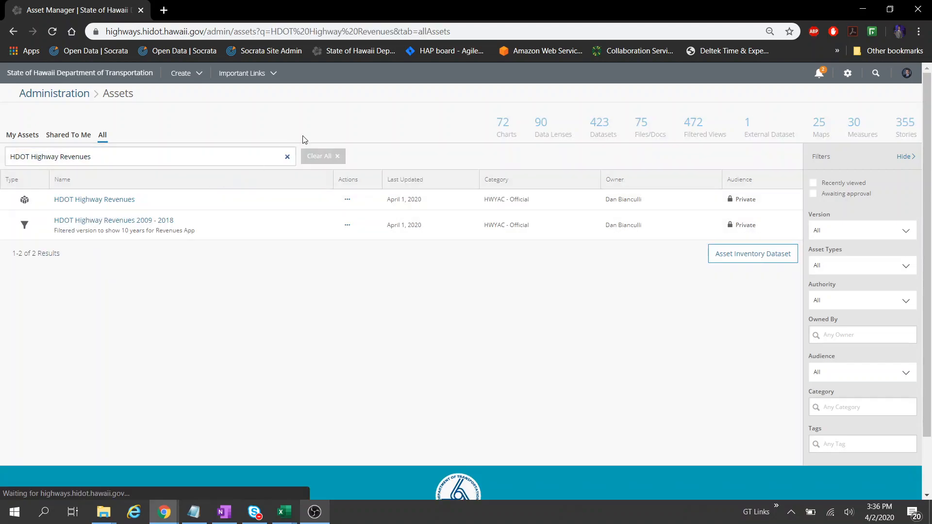
click(115, 202)
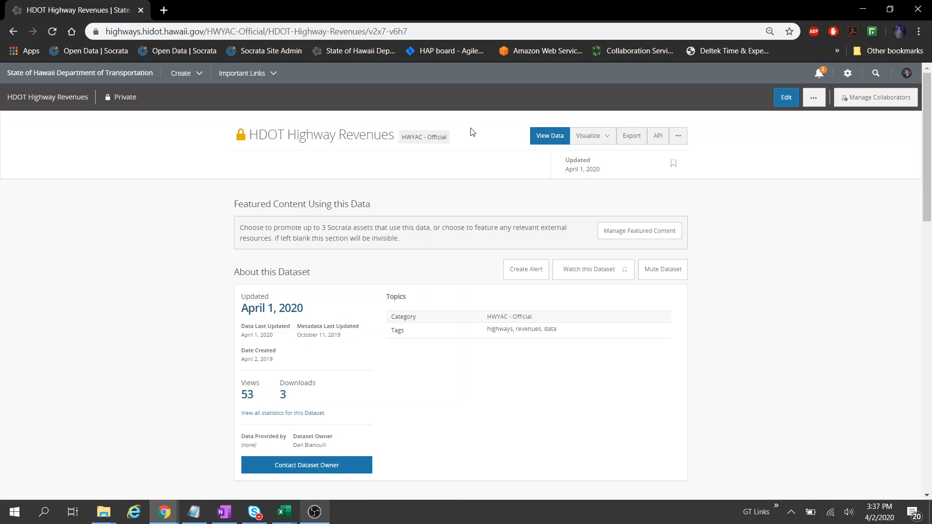
- View the HDOT Highway Revenues data and create a new view based on it
click(544, 138)
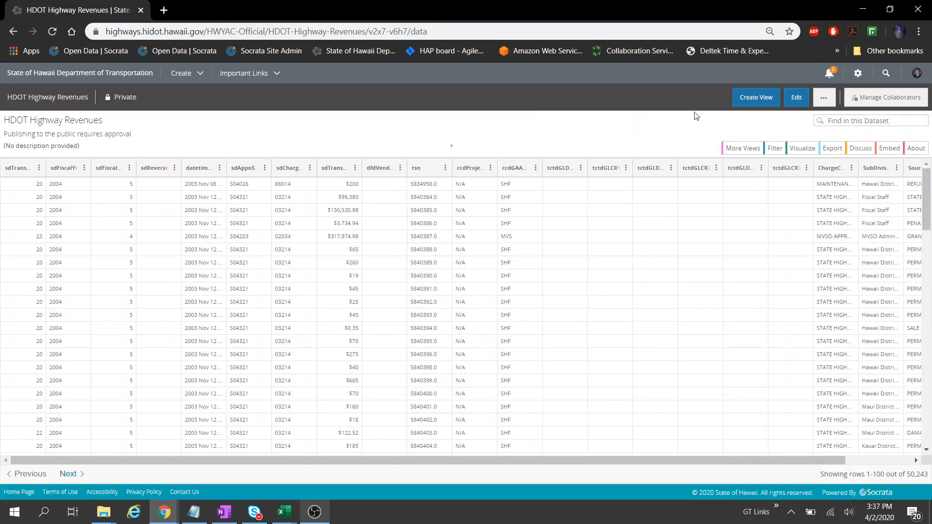
click(748, 103)
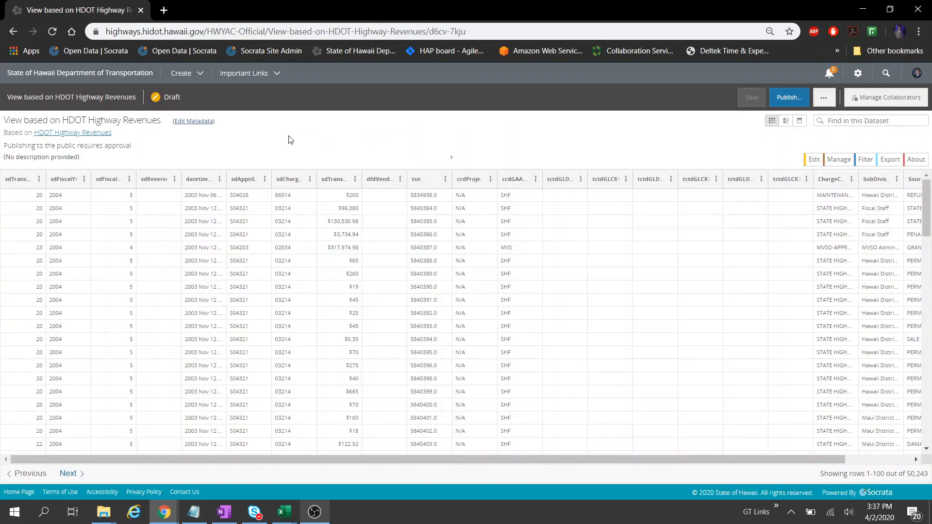
- Retitle the draft view "HDOT Highway Revenues | Training Video Group by" in its metadata, save, and return to the asset
click(203, 122)
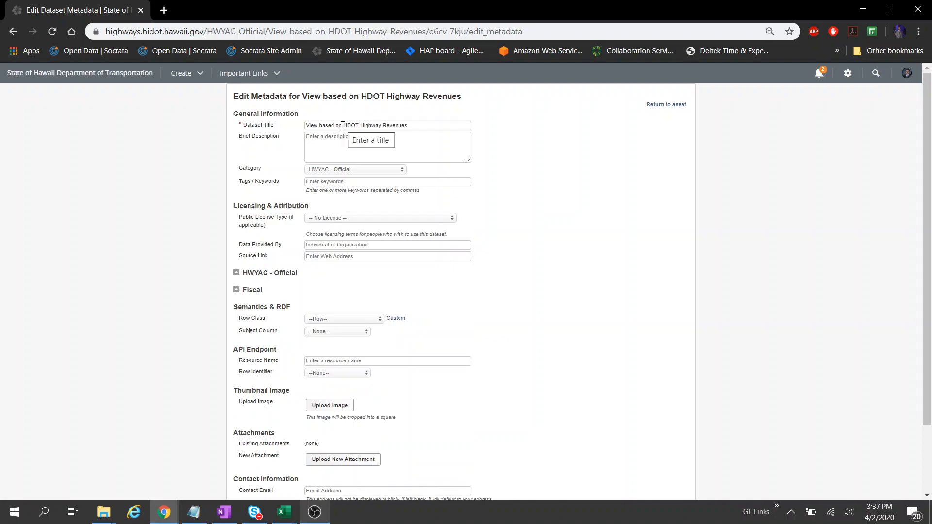
drag(343, 125, 213, 124)
key(BackSpace)
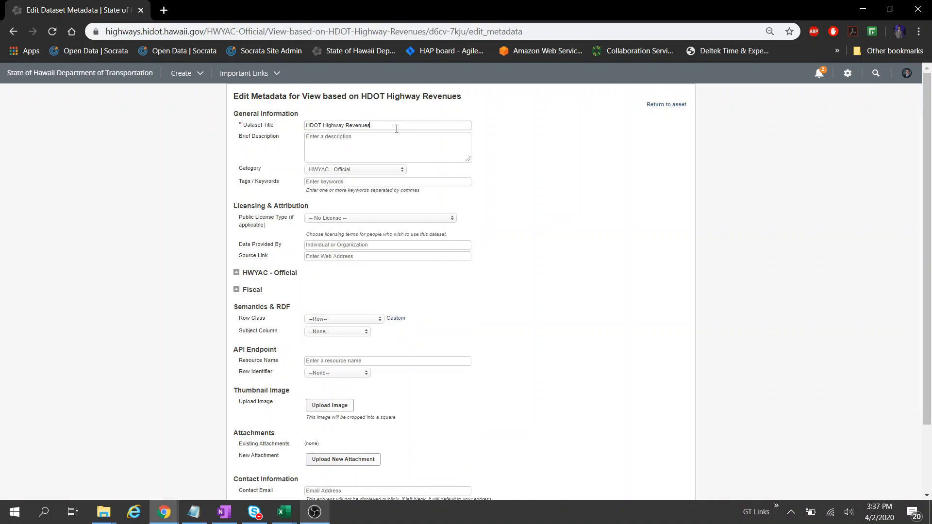
text(| Training video)
key(BackSpace)
key(BackSpace)
key(BackSpace)
key(BackSpace)
key(BackSpace)
text(Video Group)
scroll(453, 128, down, 3)
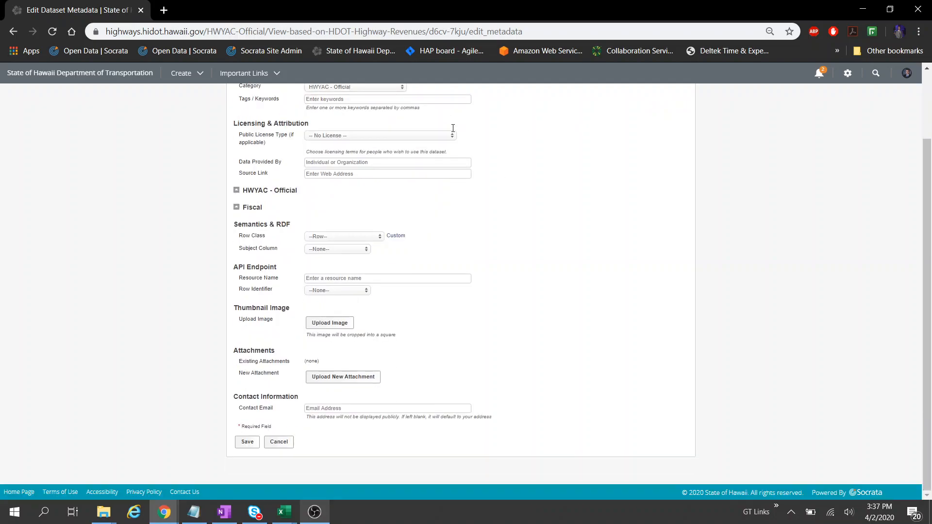
click(246, 441)
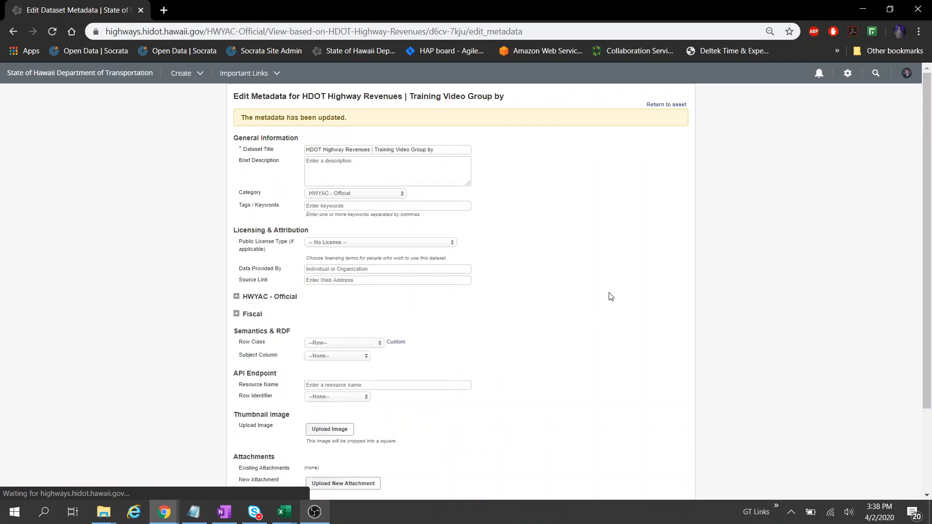
click(676, 107)
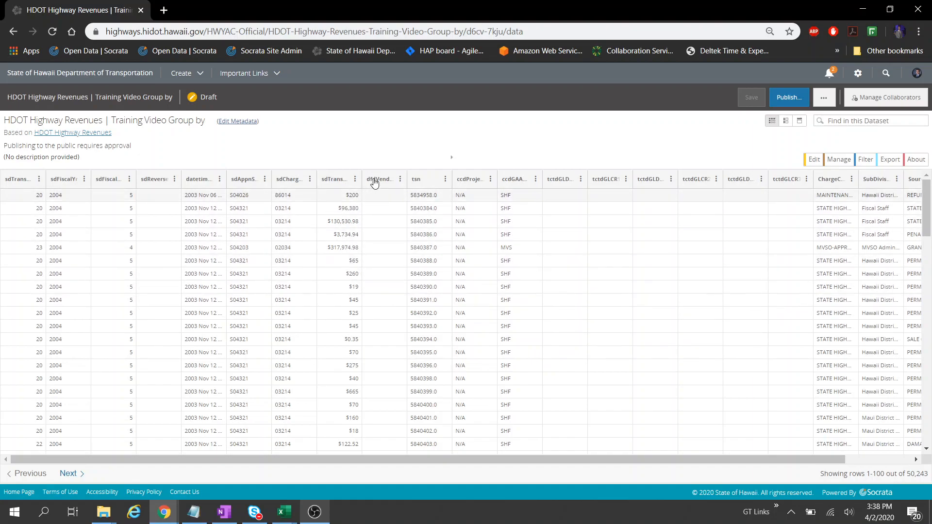
- Open the view's SoQL query for editing and delete the selected columns from dfdvendorname through projecttype
click(866, 161)
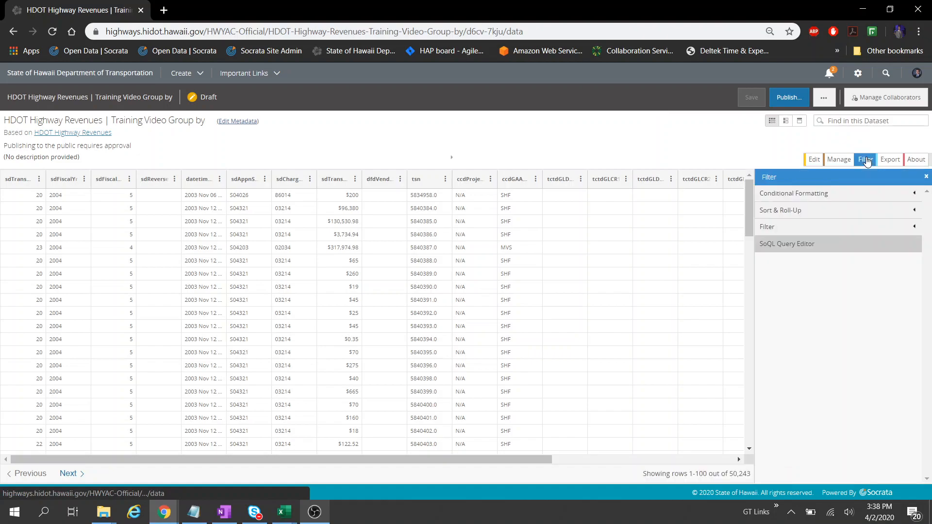
click(810, 246)
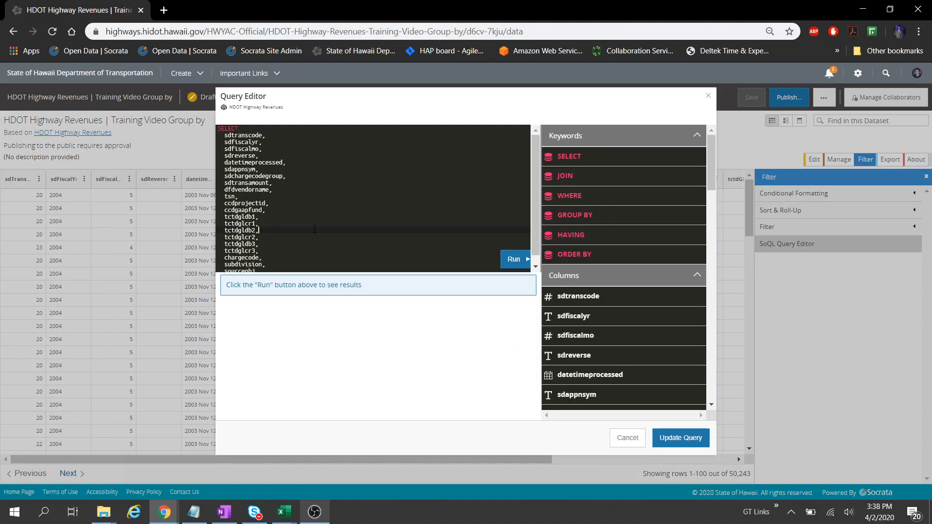
scroll(315, 229, down, 1)
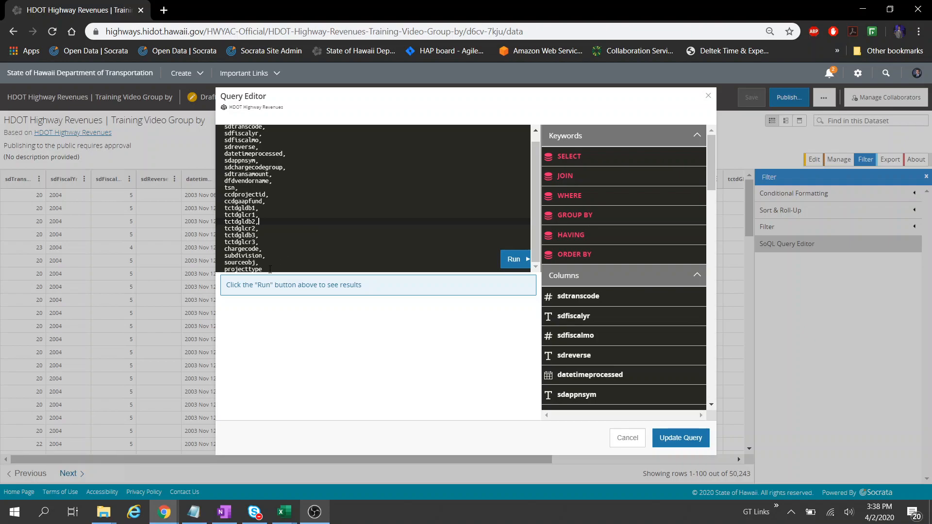
drag(269, 270, 197, 178)
key(BackSpace)
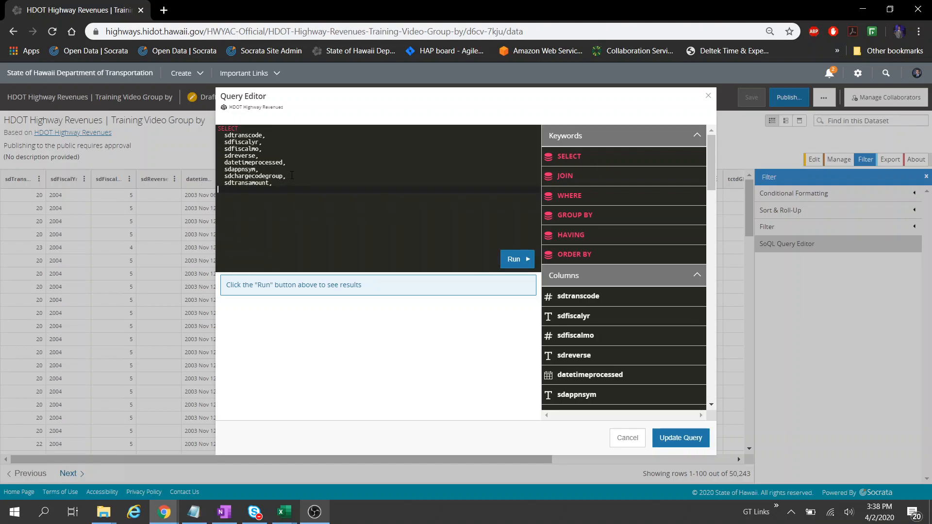
- Reduce the SELECT list to sdfiscalyr and sdtransamount, without a trailing comma
drag(290, 175, 210, 150)
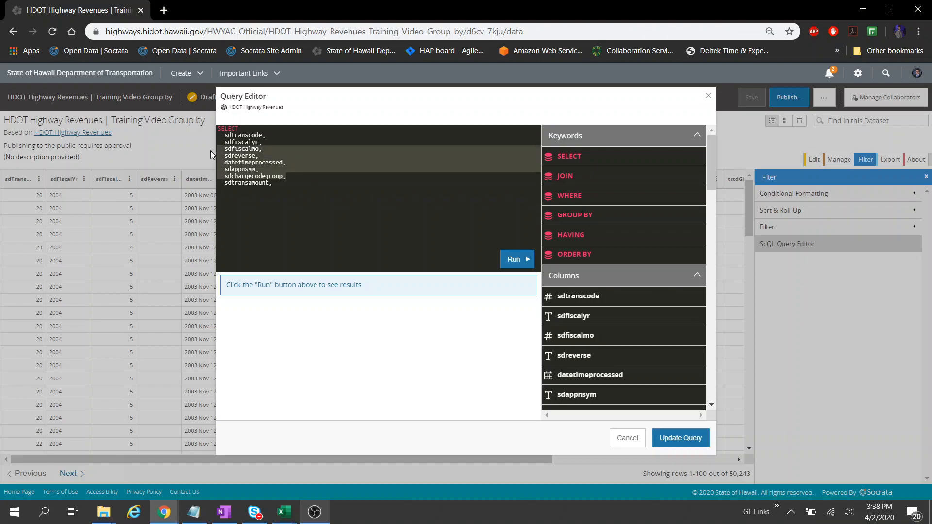
key(BackSpace)
key(BackSpace)
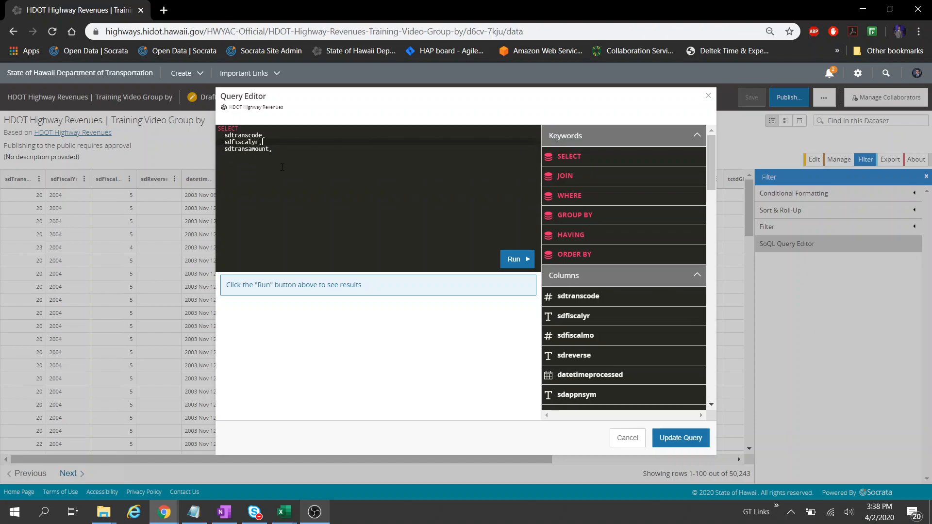
drag(282, 136, 204, 135)
key(BackSpace)
key(Delete)
click(282, 145)
key(BackSpace)
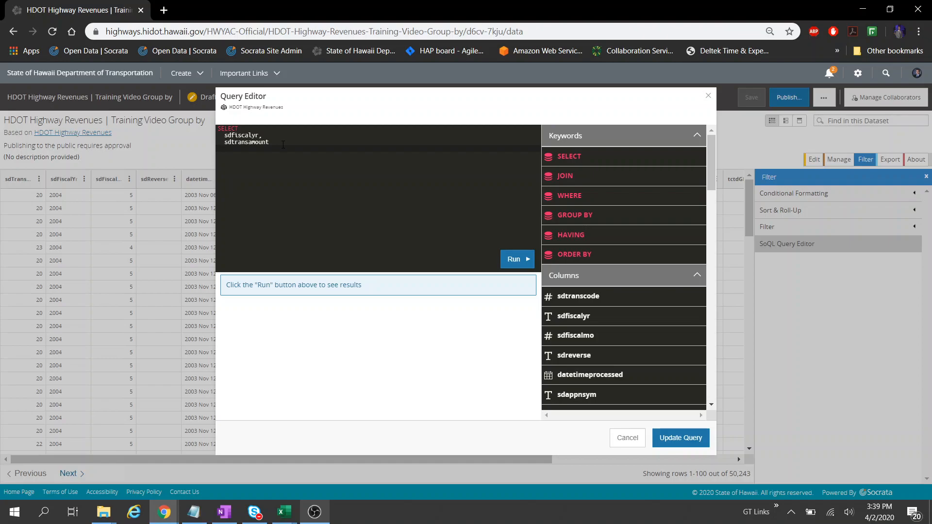
text(GROUP BY)
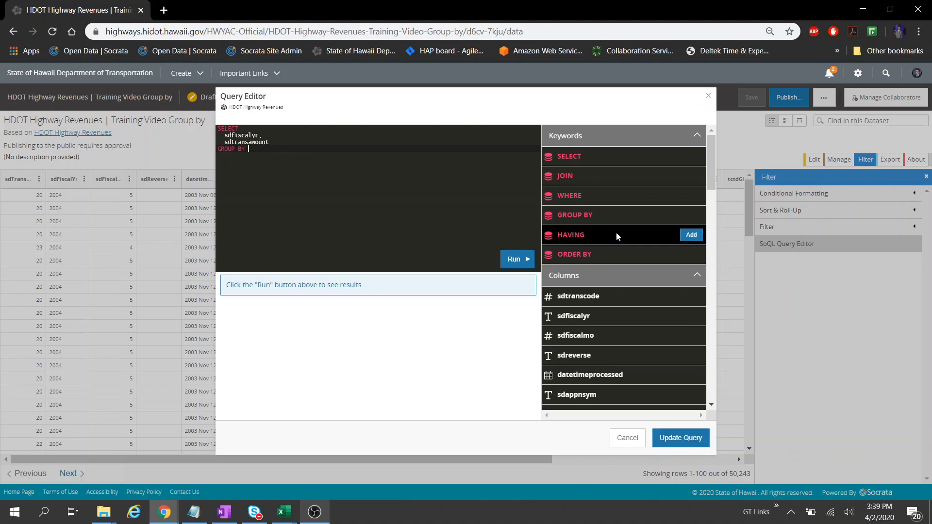
click(691, 215)
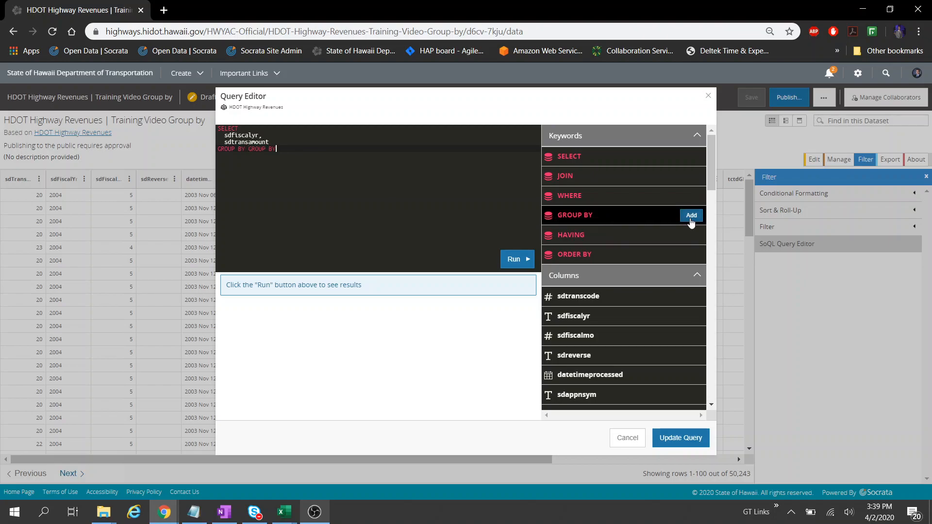
key(BackSpace)
key(BackSpace)
key(BackSpace)
key(BackSpace)
key(BackSpace)
key(BackSpace)
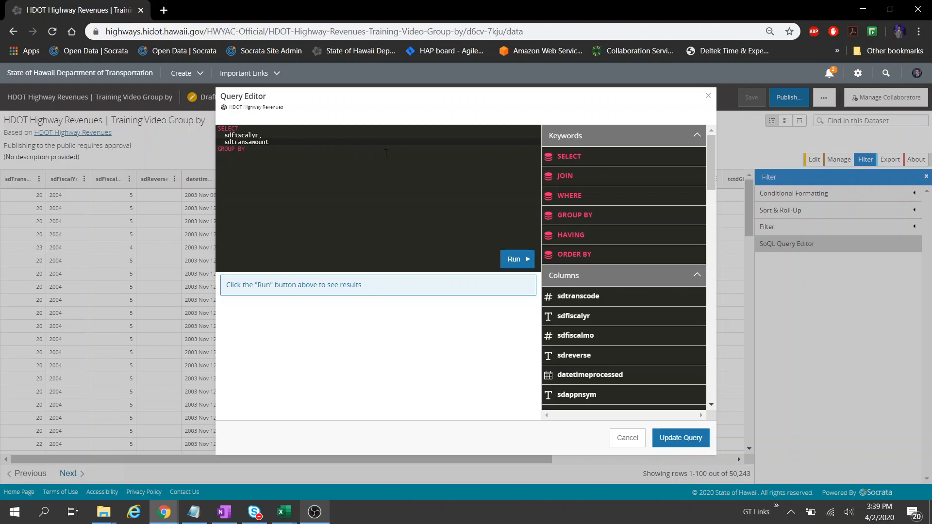
drag(266, 152, 201, 147)
key(BackSpace)
- Run the ungrouped two-column query and look through the preview rows
click(514, 259)
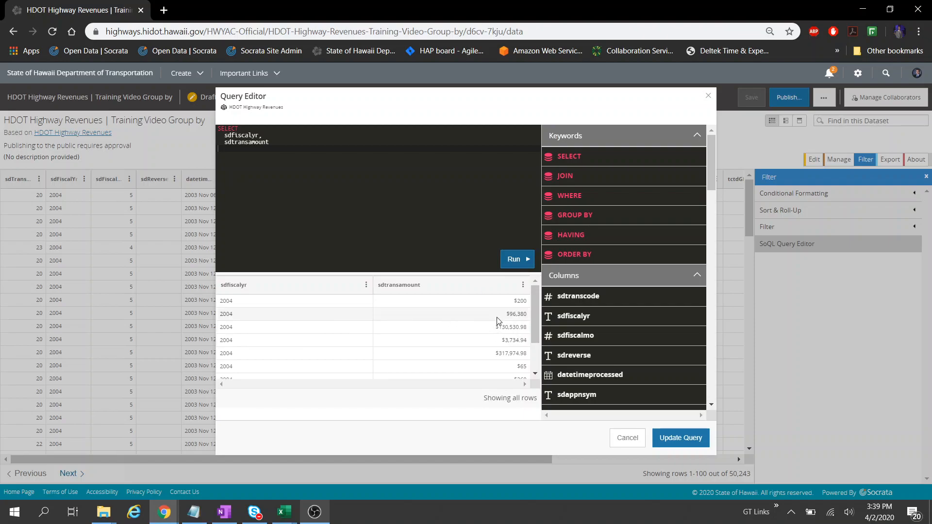
scroll(537, 307, down, 1)
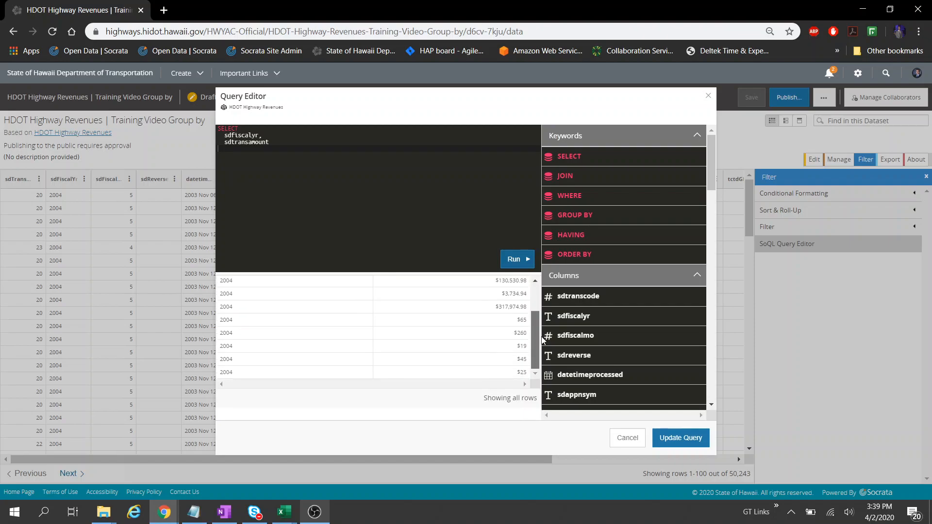
scroll(534, 313, up, 1)
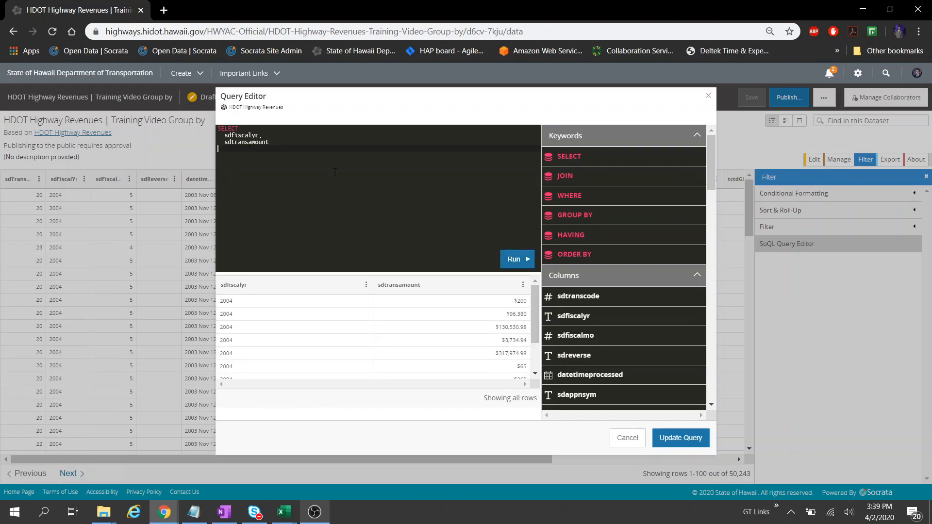
- Add a GROUP BY sdfiscalyr clause to the query and run it
text(GROUP BY)
text(sdfiscalyr)
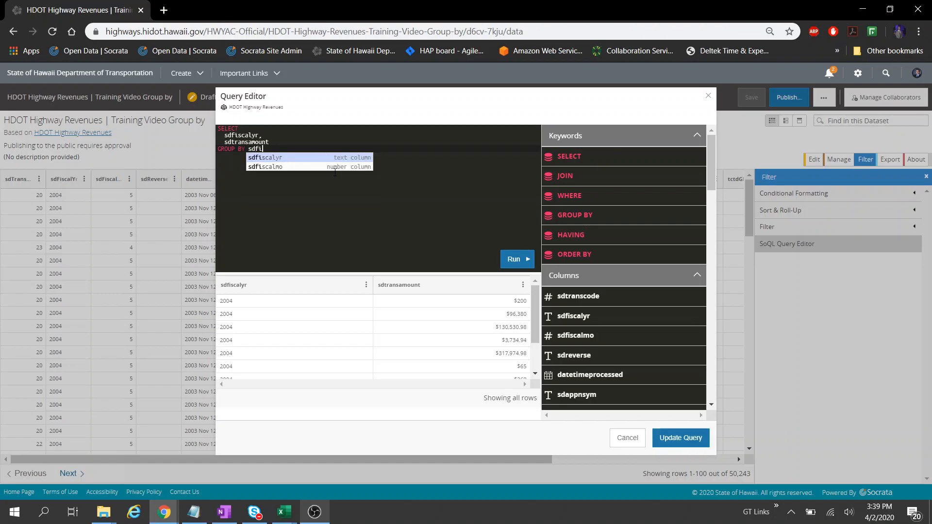
click(502, 256)
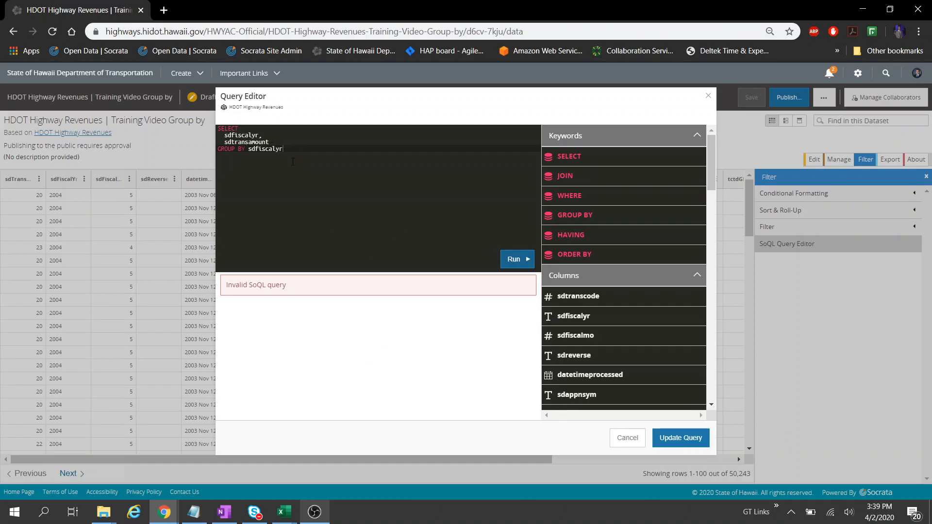
- Wrap the selected amount column as sum(sdtransamount), then run the query and review the totals per fiscal year
click(225, 142)
text(()
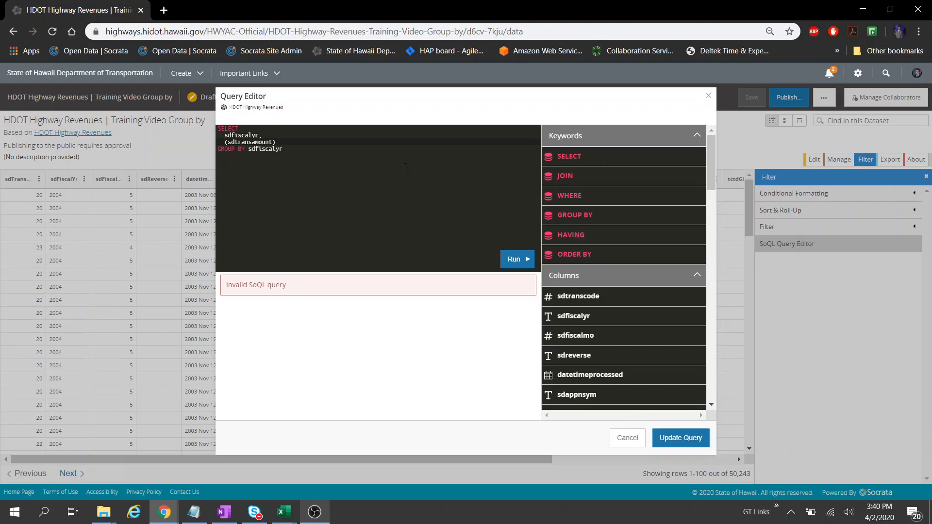
text(sum)
click(291, 142)
click(511, 263)
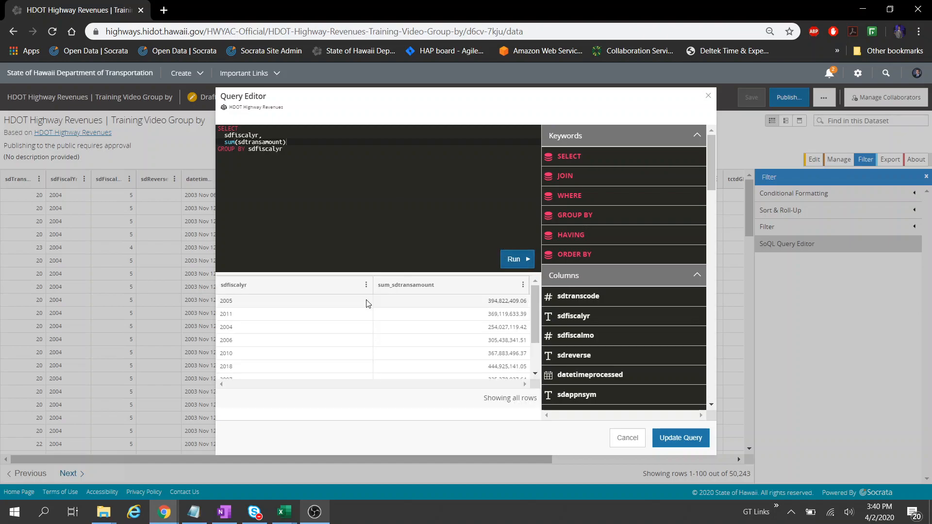
mouse_move(532, 302)
mouse_down()
mouse_move(538, 339)
mouse_move(538, 284)
mouse_up()
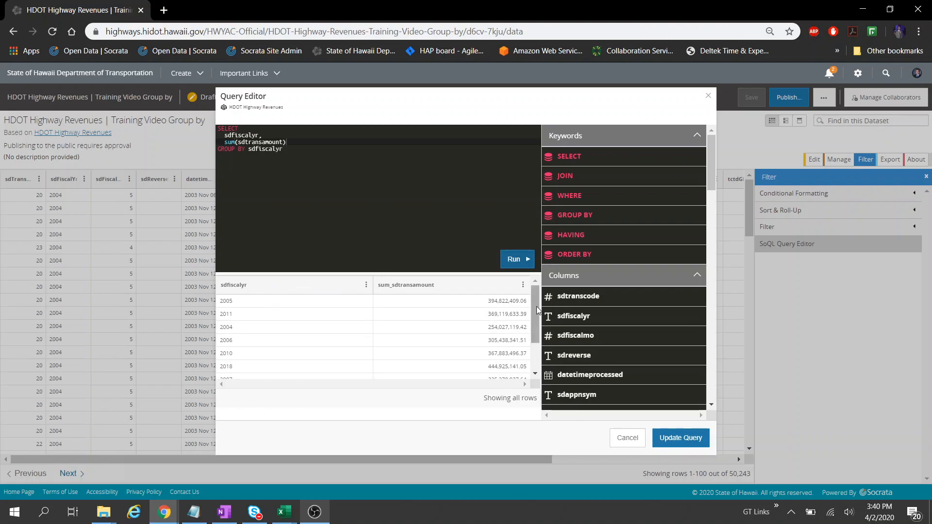
drag(536, 307, 537, 306)
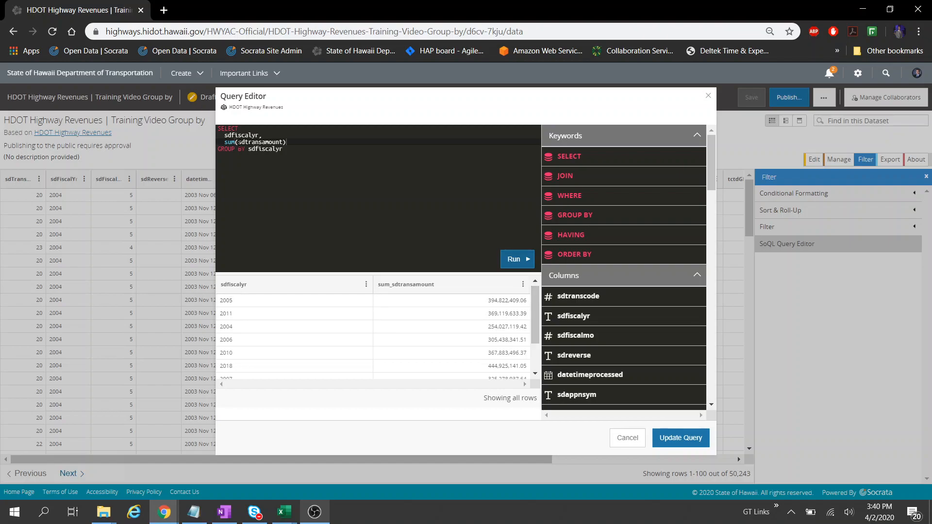
- Replace the sum function on sdtransamount with min and run the query
click(236, 144)
key(BackSpace)
key(BackSpace)
key(BackSpace)
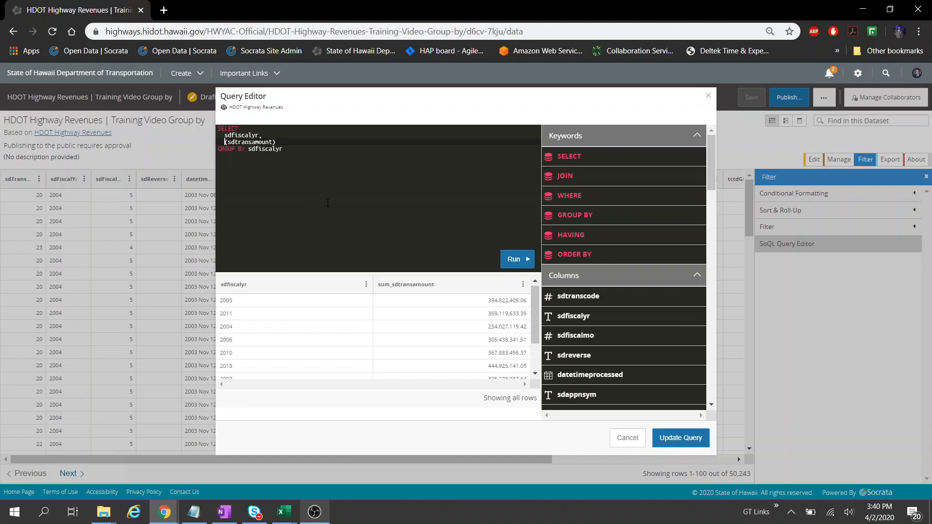
text(min)
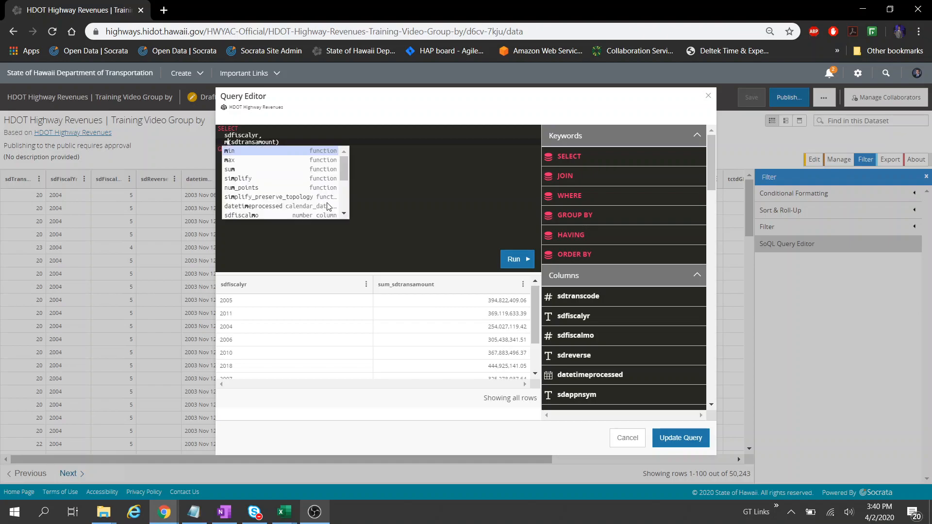
key(Escape)
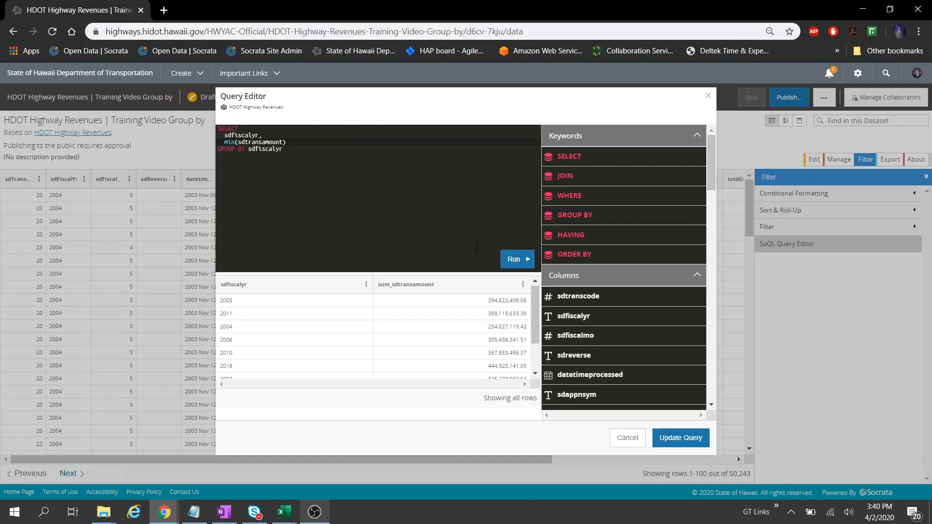
click(507, 262)
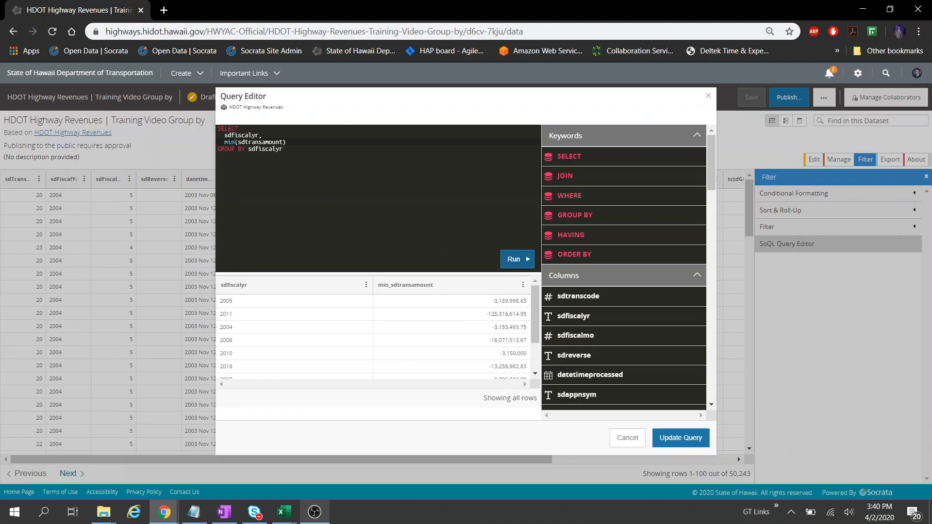
- Change the aggregate function on sdtransamount to max and run the query
key(BackSpace)
key(BackSpace)
text(ax)
click(516, 259)
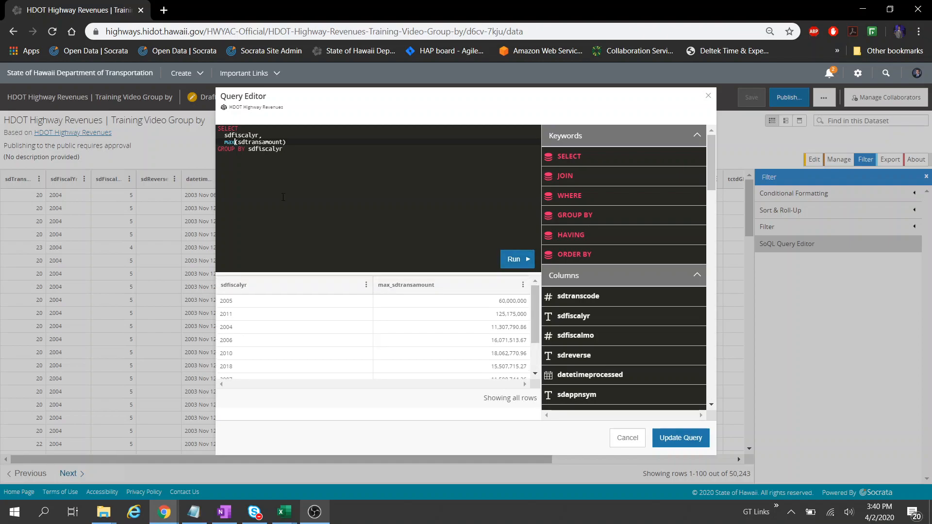
- Change the aggregate function on sdtransamount to avg, run the query and look over the averages per fiscal year
key(BackSpace)
key(BackSpace)
key(BackSpace)
text(avg)
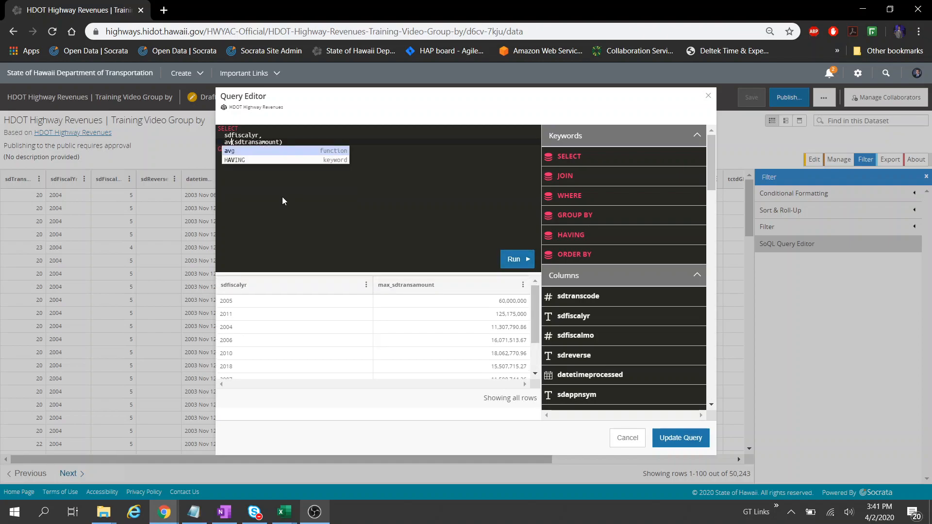
key(Escape)
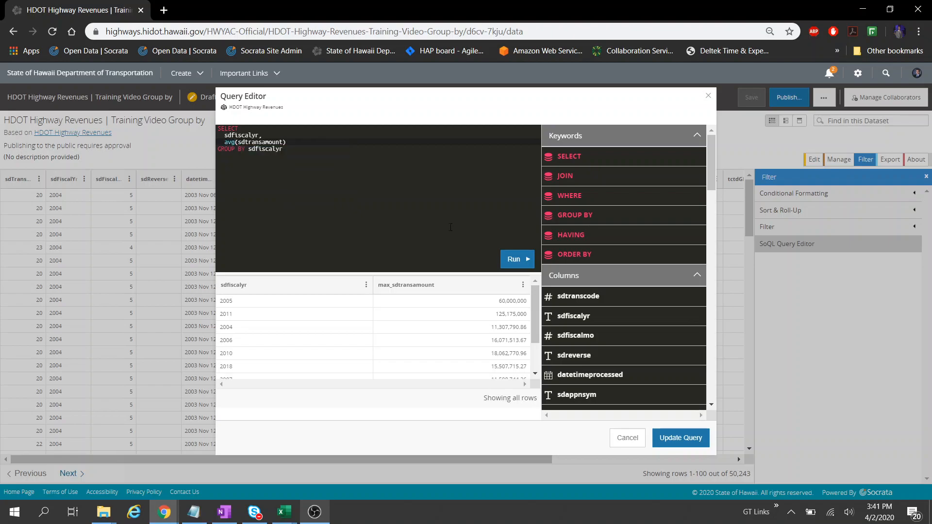
click(512, 258)
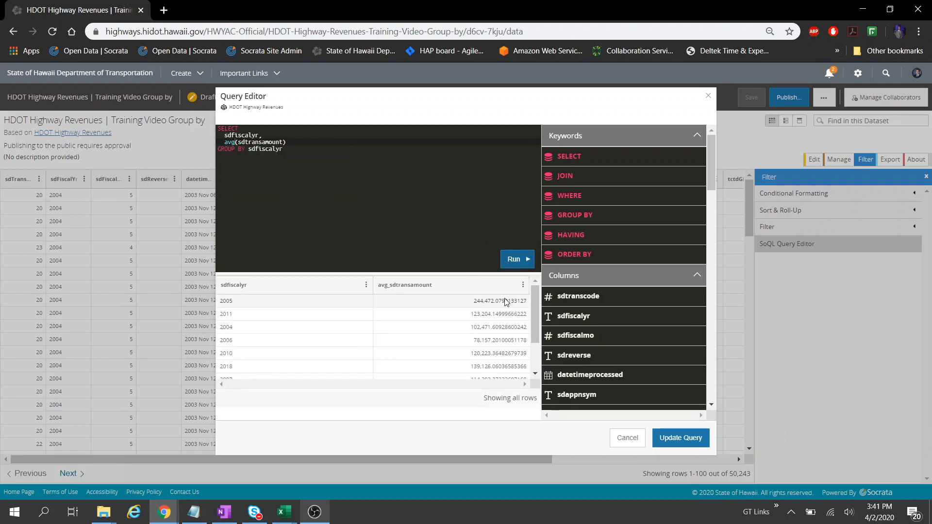
mouse_move(535, 293)
mouse_down()
mouse_move(544, 333)
mouse_move(546, 296)
mouse_up()
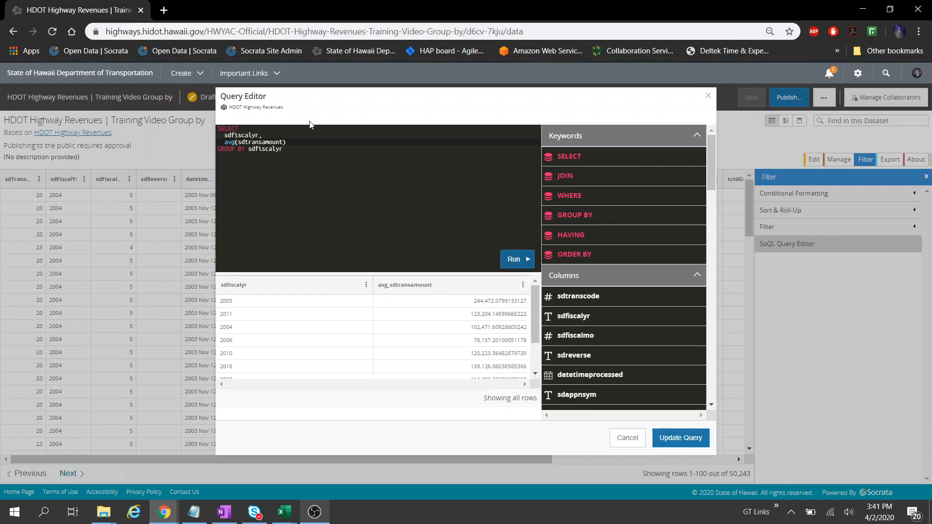
- Apply the grouped average query to the view and save the draft
click(295, 141)
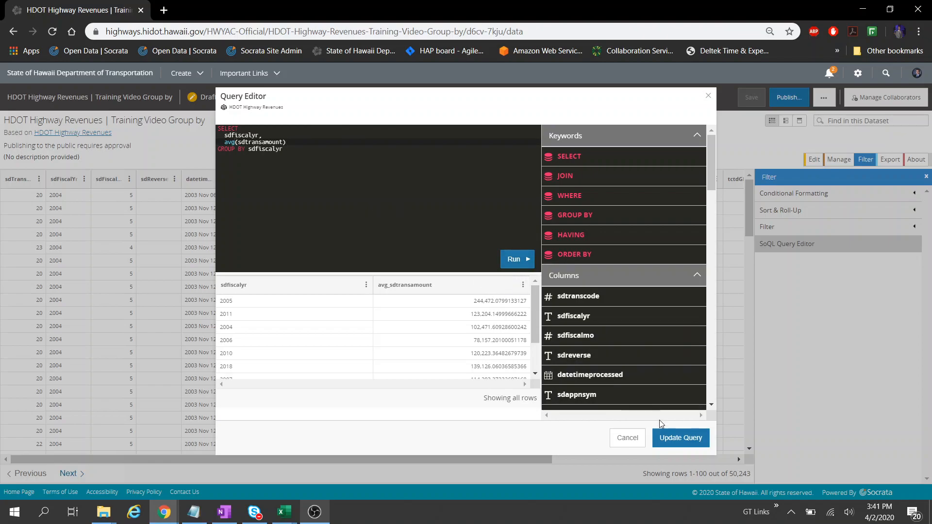
click(681, 437)
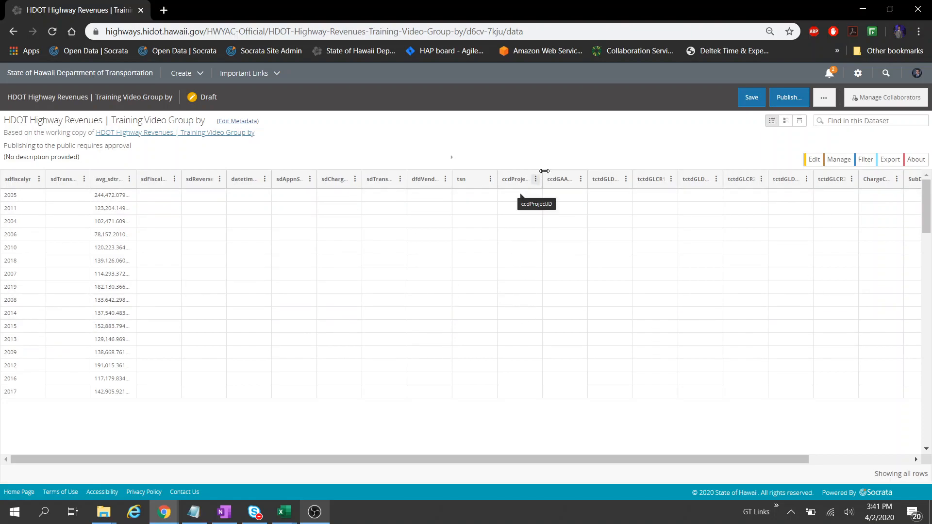
click(751, 99)
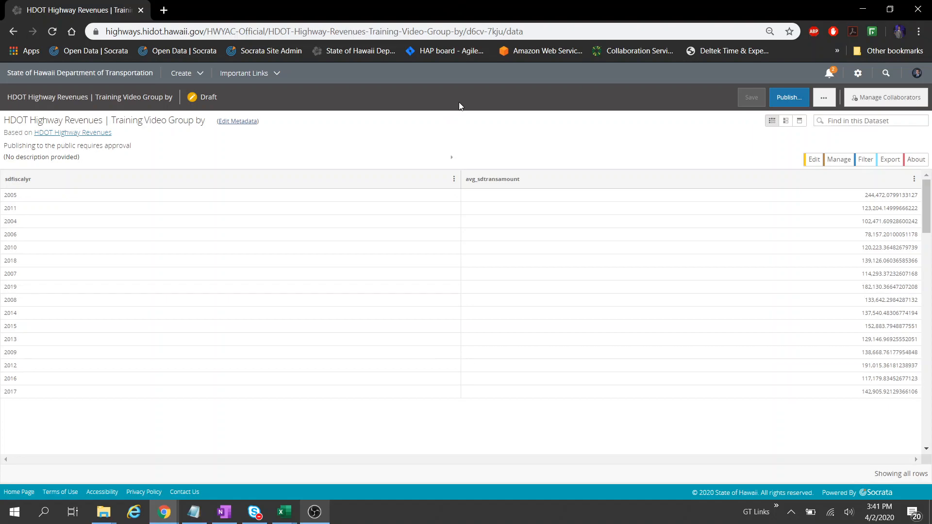
- Publish the view with the Private audience, giving the Highways team access
click(799, 98)
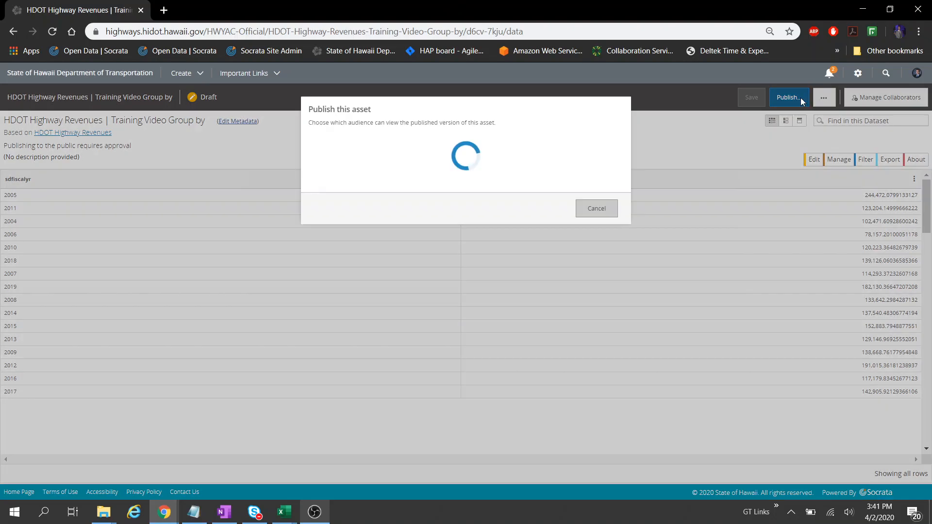
click(439, 294)
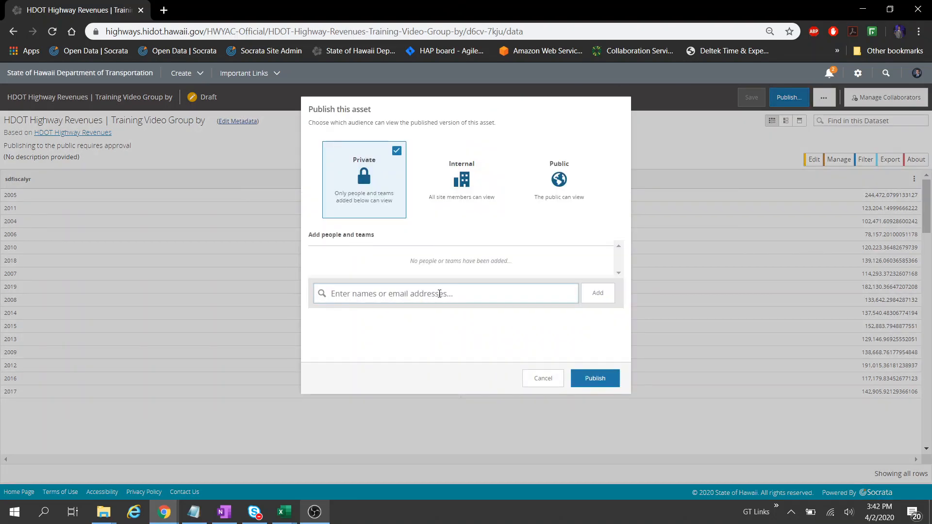
text(highways)
click(427, 317)
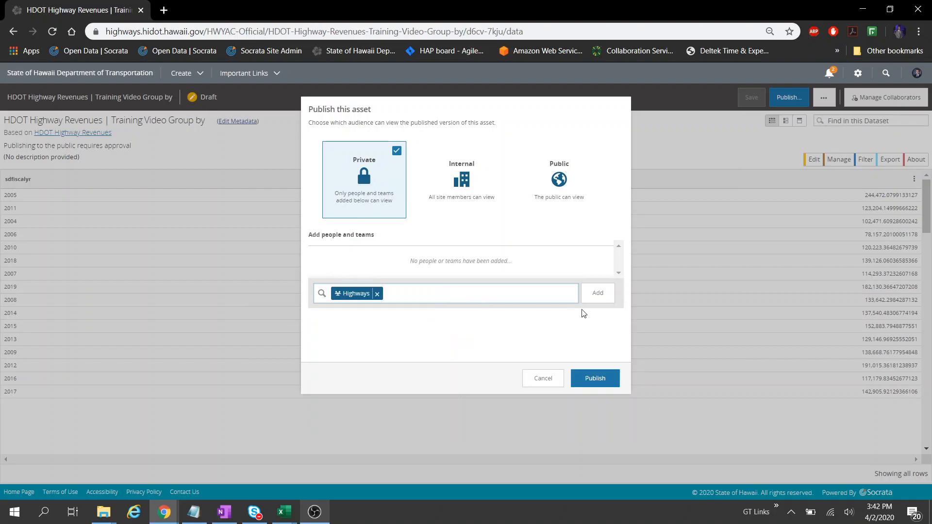
click(612, 298)
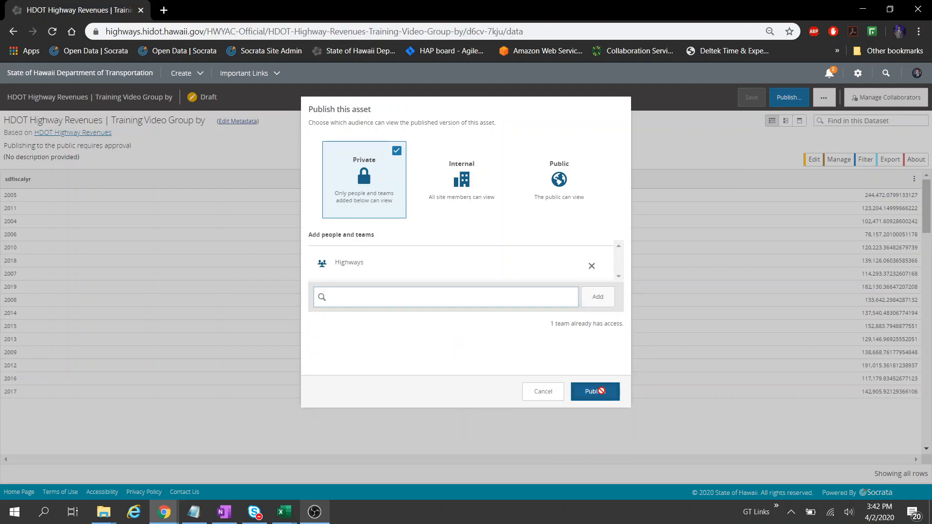
click(595, 391)
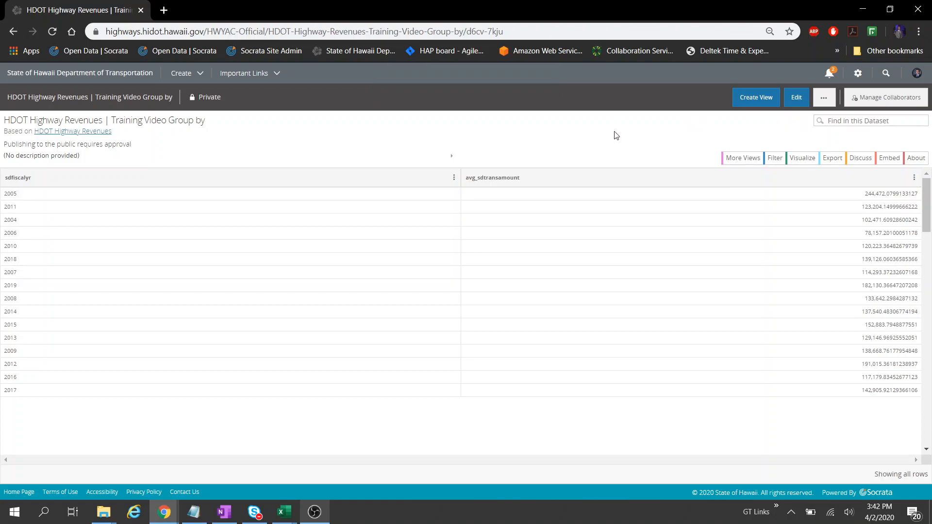
- Edit the published view's SoQL query, adding the alias "as revenues" after avg(sdtransamount), and run it
click(797, 98)
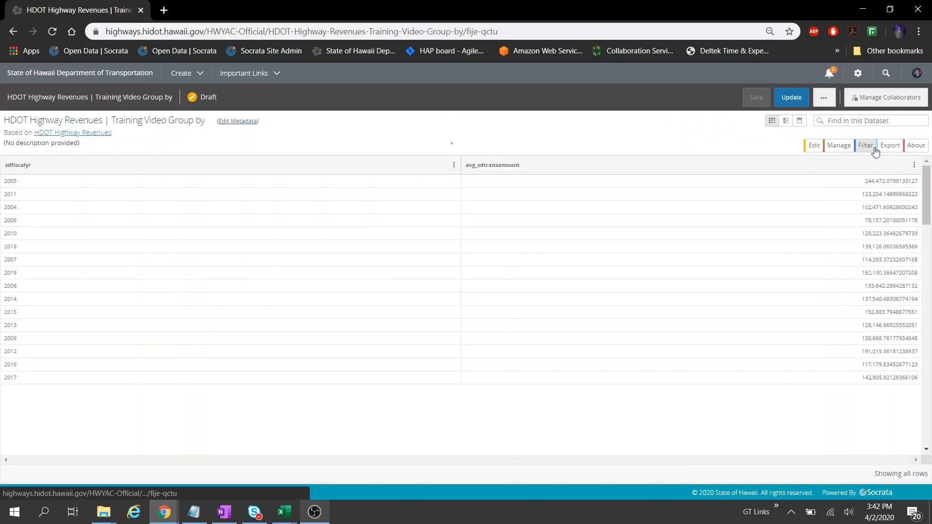
click(873, 149)
click(801, 231)
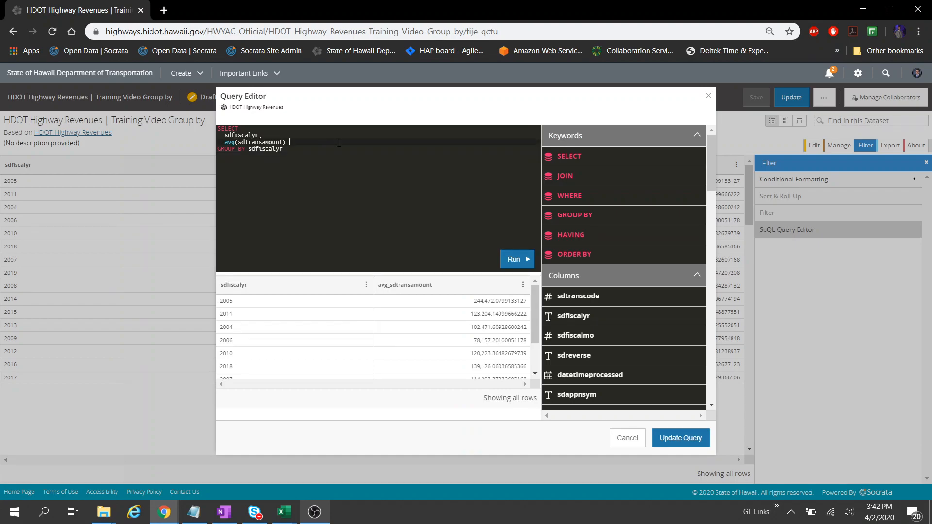
text(as revenues)
click(516, 259)
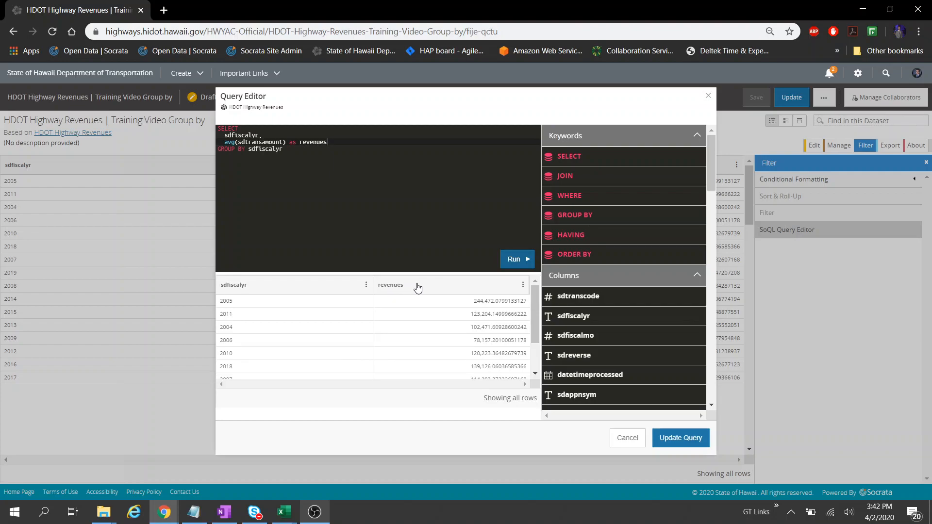
- Apply the aliased query to the draft, save it and update the published view
click(664, 437)
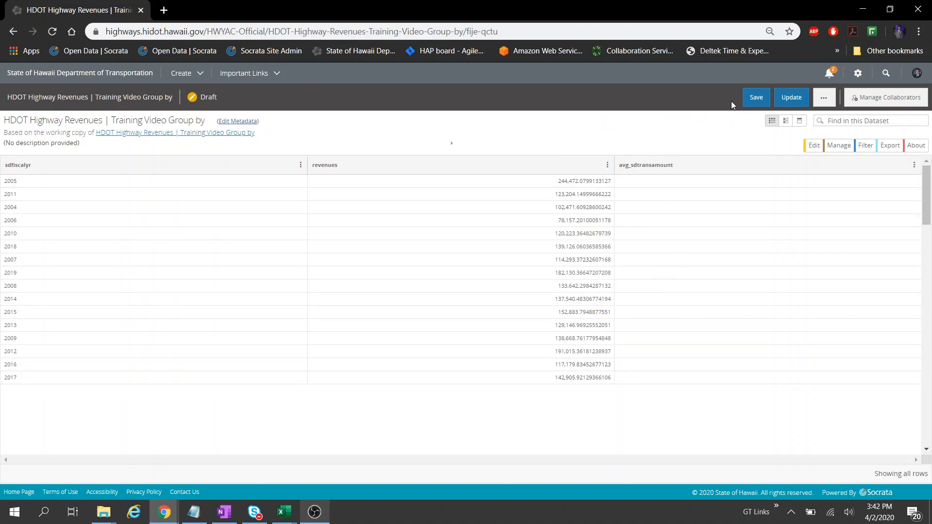
click(755, 98)
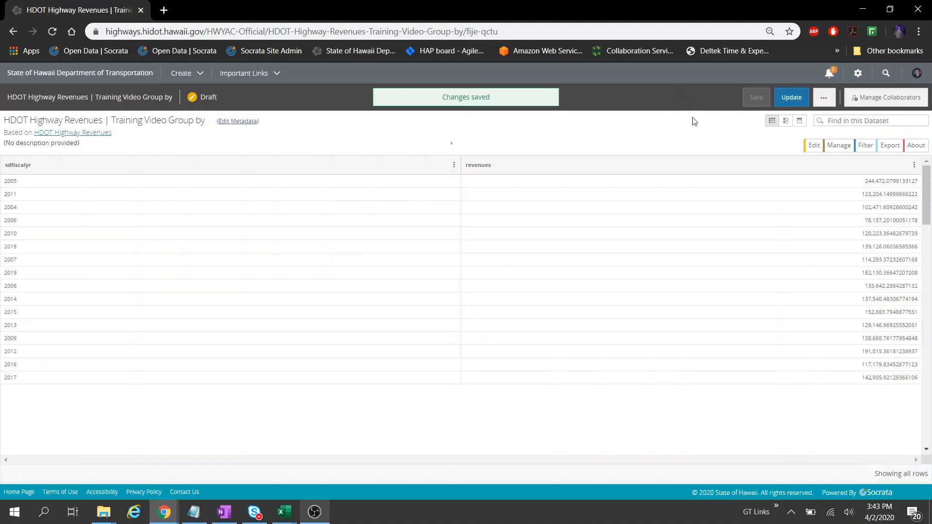
click(801, 101)
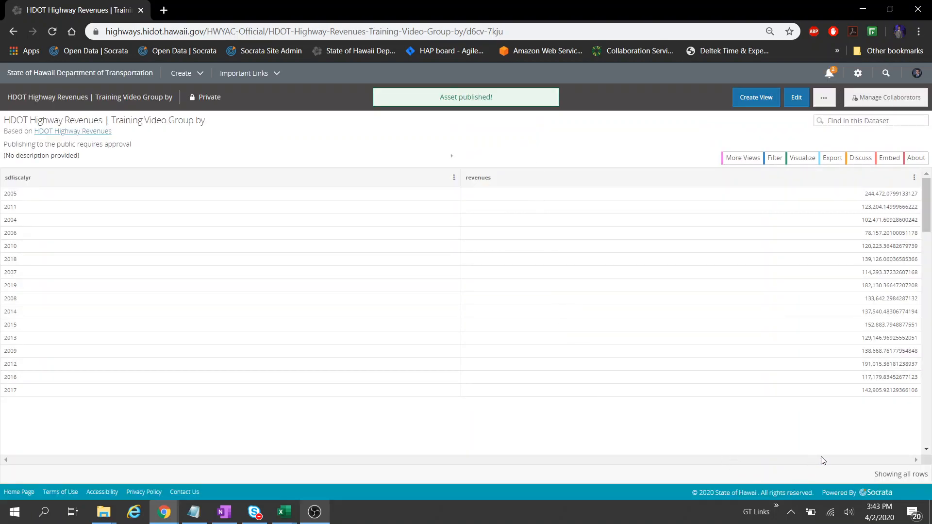
click(791, 511)
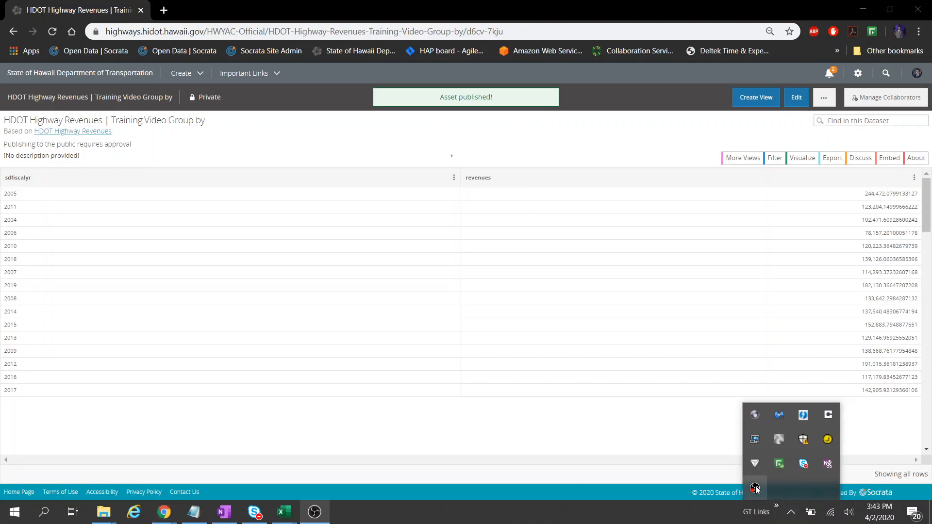